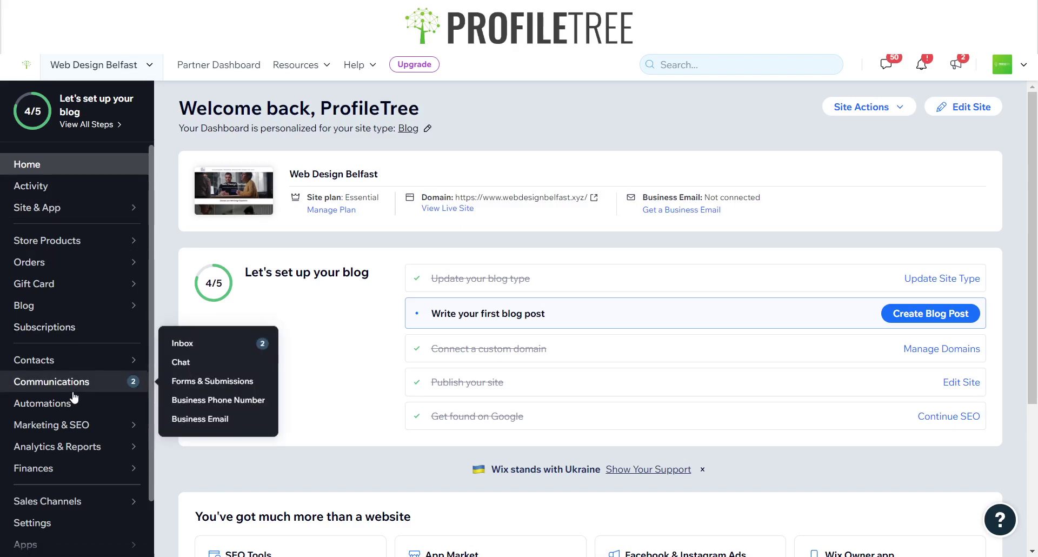
Open the dashboard Settings page and its Website settings card for name, URL and favicon.
{"action": "scroll", "coordinate": [72, 325], "scroll_direction": "down", "scroll_amount": 2}
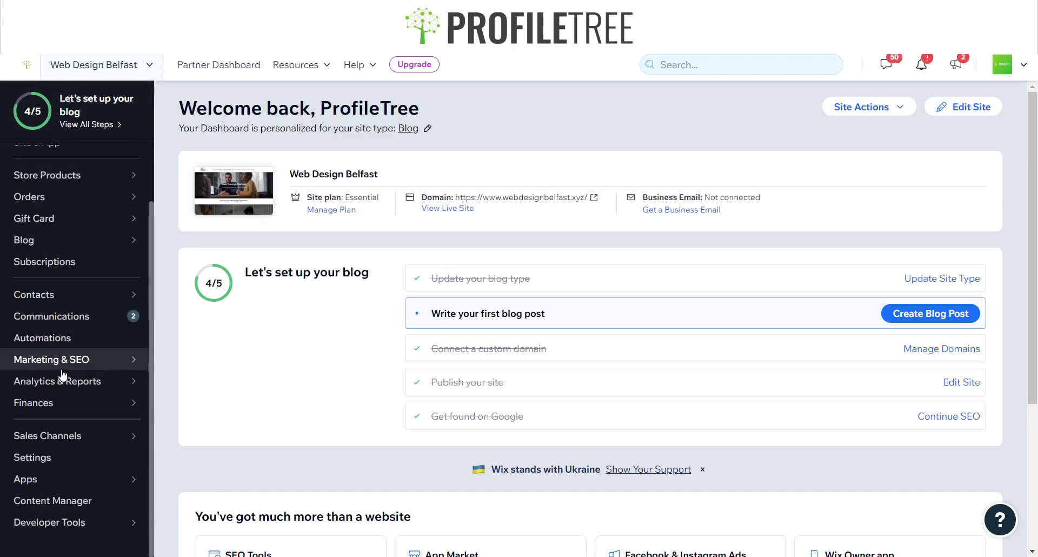
{"action": "left_click", "coordinate": [31, 459]}
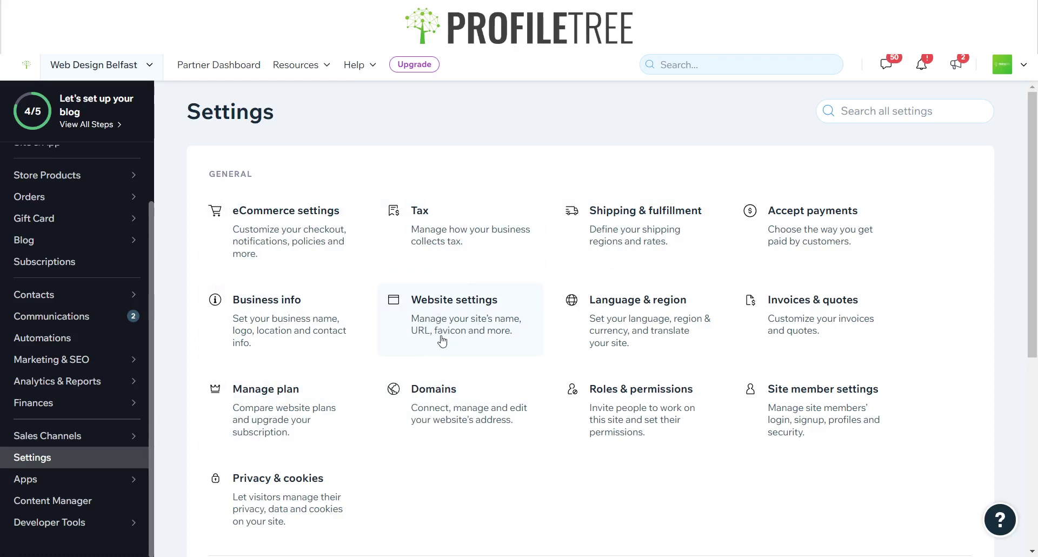
{"action": "left_click", "coordinate": [474, 332]}
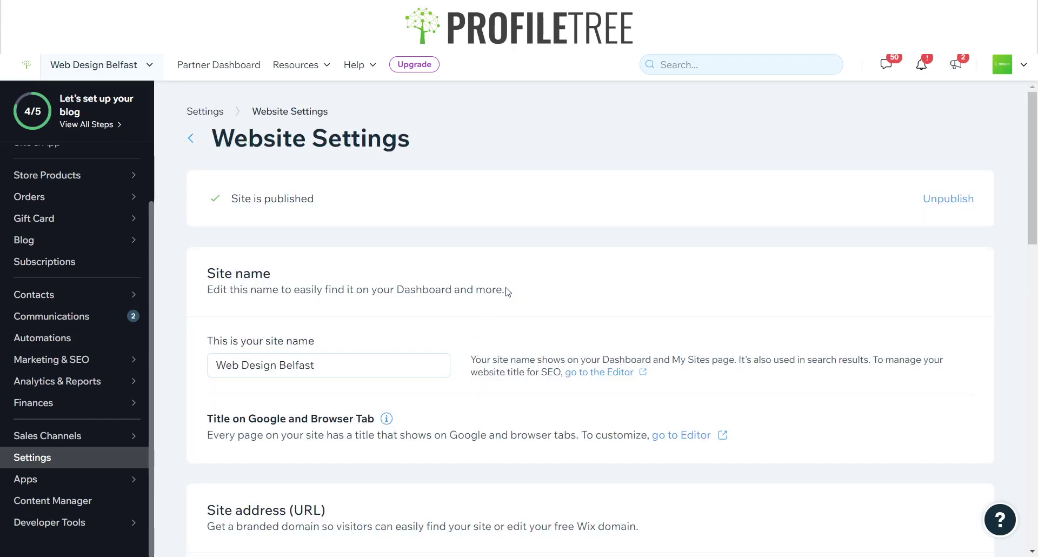
Scroll down Website Settings to the Favicon section, which has no favicon uploaded.
{"action": "scroll", "coordinate": [506, 291], "scroll_direction": "down", "scroll_amount": 2}
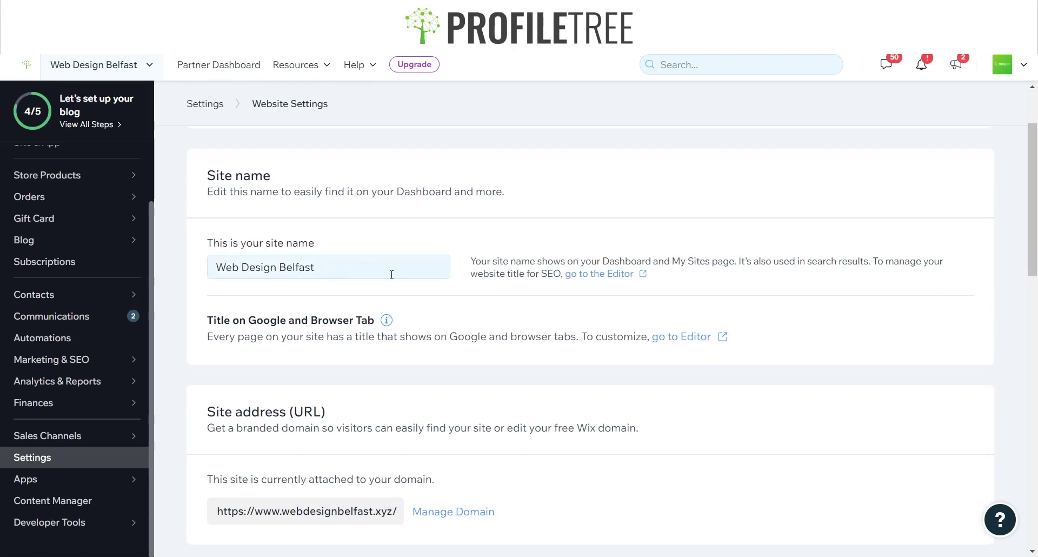
{"action": "scroll", "coordinate": [392, 274], "scroll_direction": "down", "scroll_amount": 3}
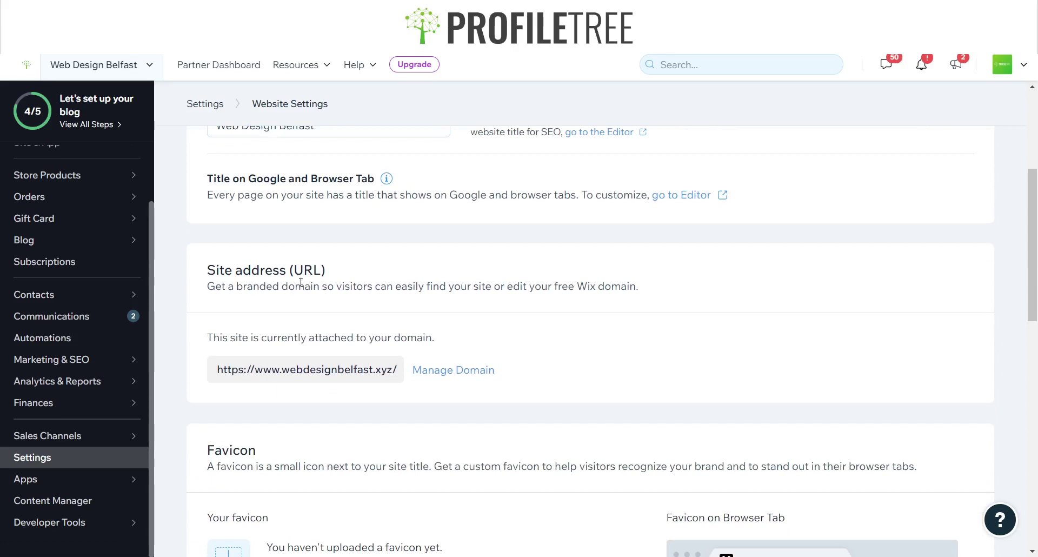
{"action": "scroll", "coordinate": [301, 281], "scroll_direction": "down", "scroll_amount": 2}
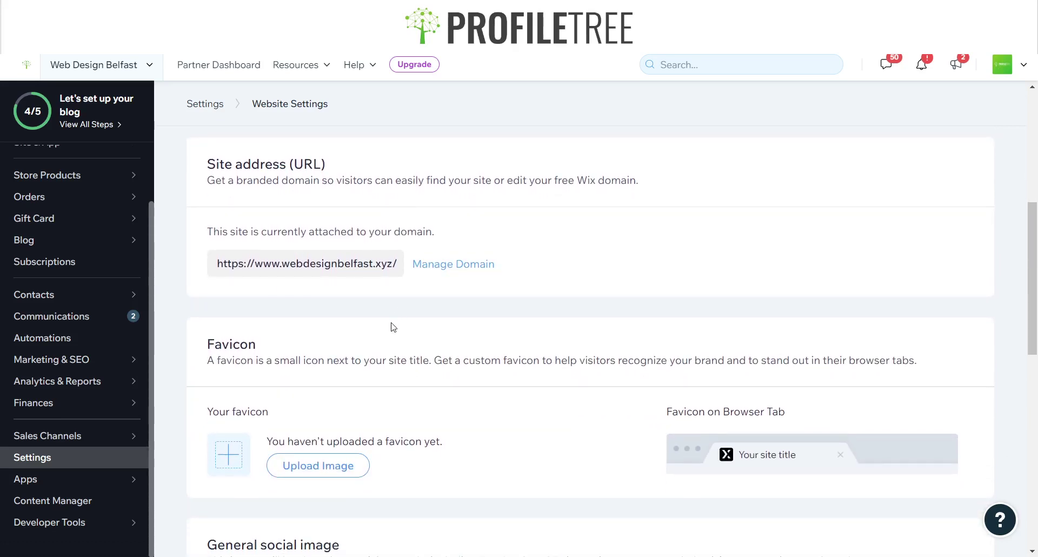
{"action": "scroll", "coordinate": [375, 346], "scroll_direction": "down", "scroll_amount": 3}
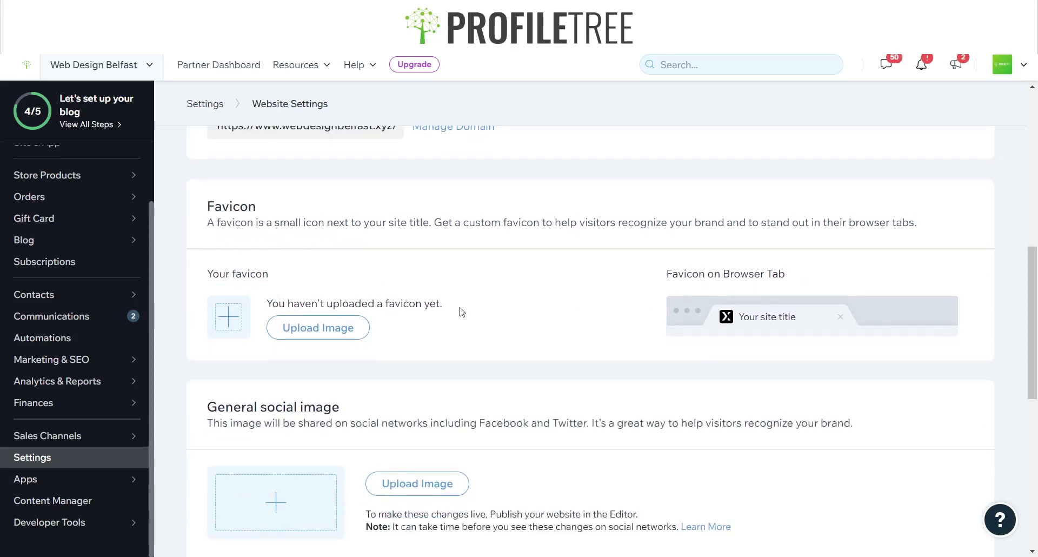
Set the second Web Design Belfast logo image as the site favicon.
{"action": "left_click", "coordinate": [240, 335]}
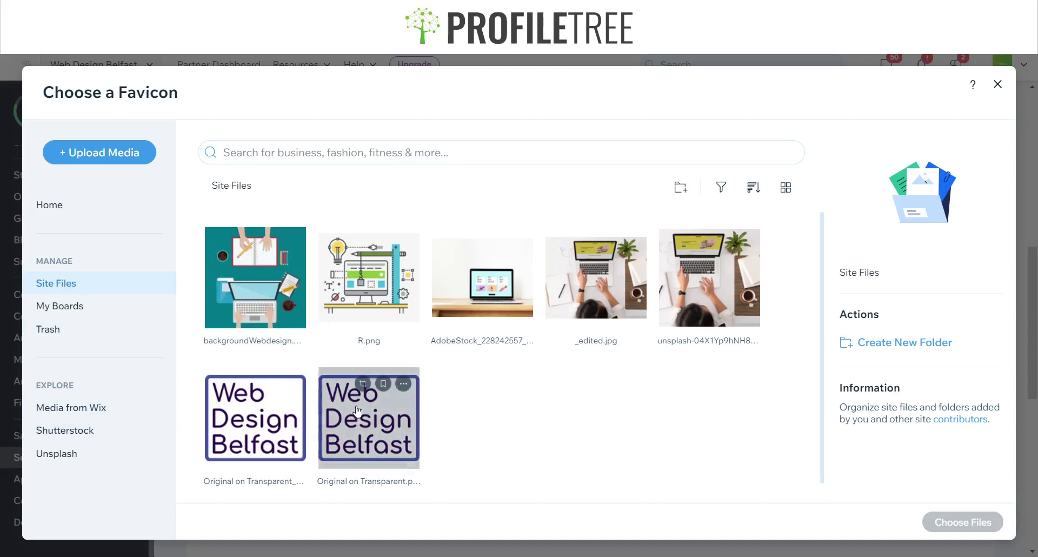
{"action": "left_click", "coordinate": [335, 425]}
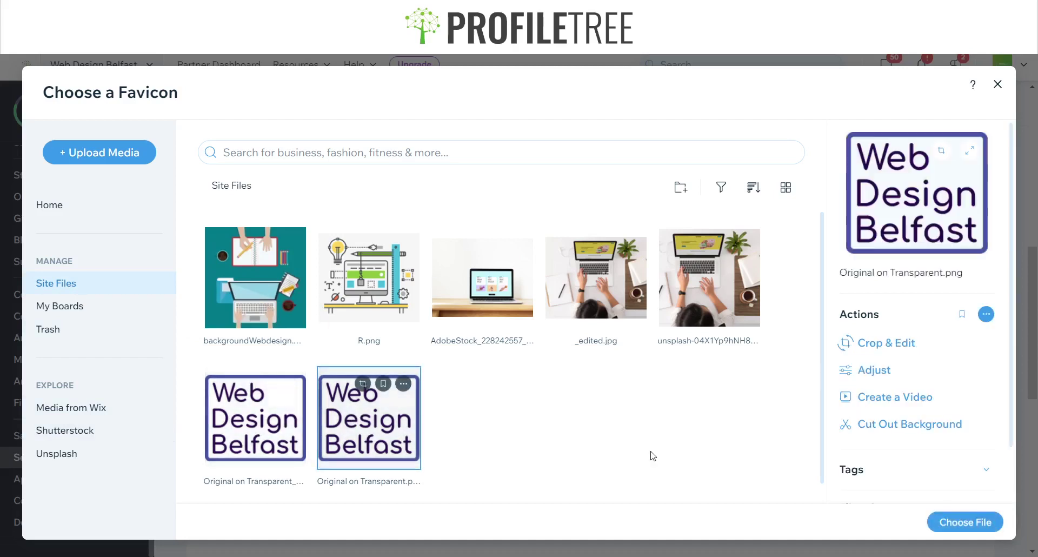
{"action": "left_click", "coordinate": [955, 522]}
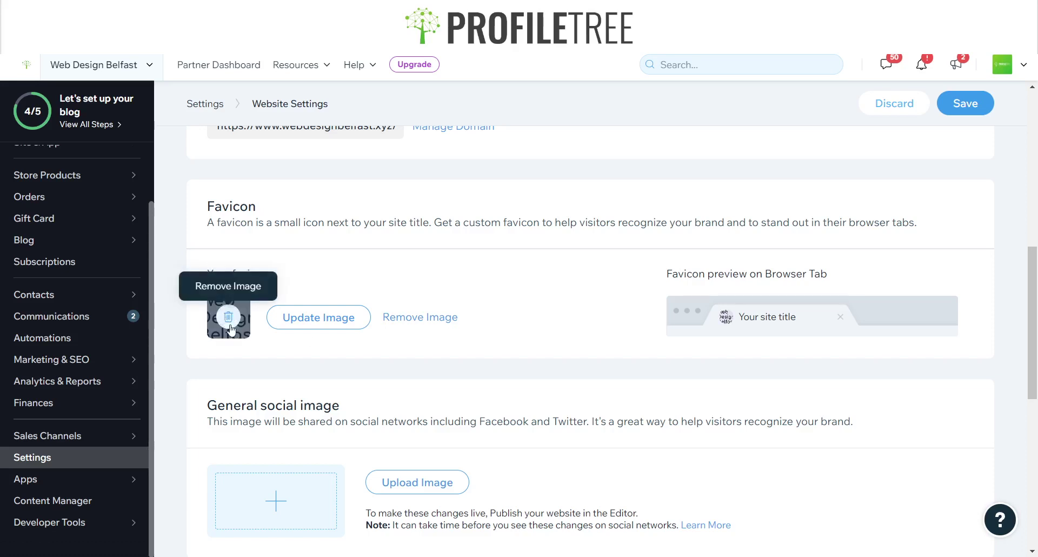
{"action": "mouse_move", "coordinate": [227, 318]}
Remove the favicon and set the first Web Design Belfast logo as favicon instead.
{"action": "left_click", "coordinate": [228, 315]}
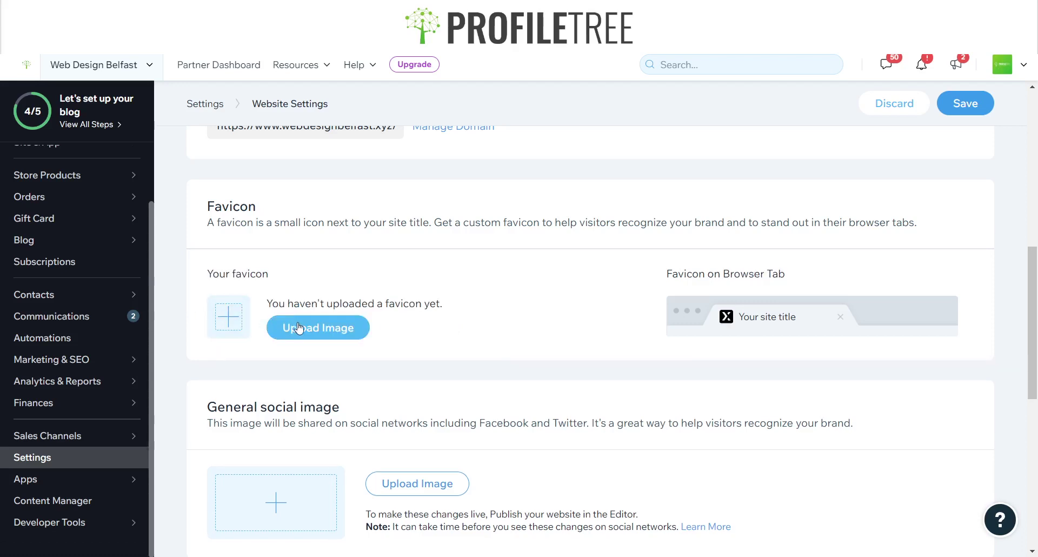
{"action": "left_click", "coordinate": [295, 326]}
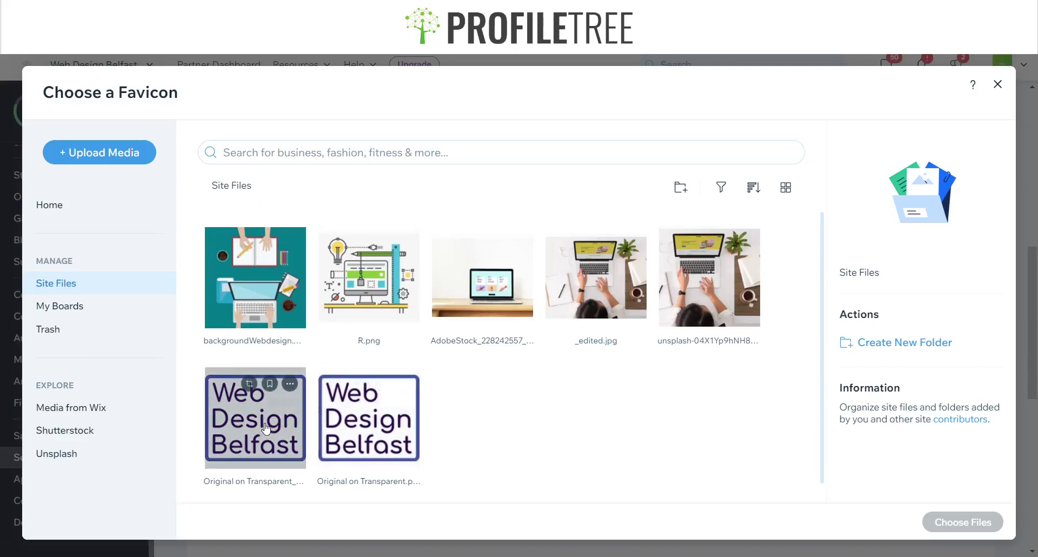
{"action": "left_click", "coordinate": [266, 428]}
{"action": "left_click", "coordinate": [960, 521]}
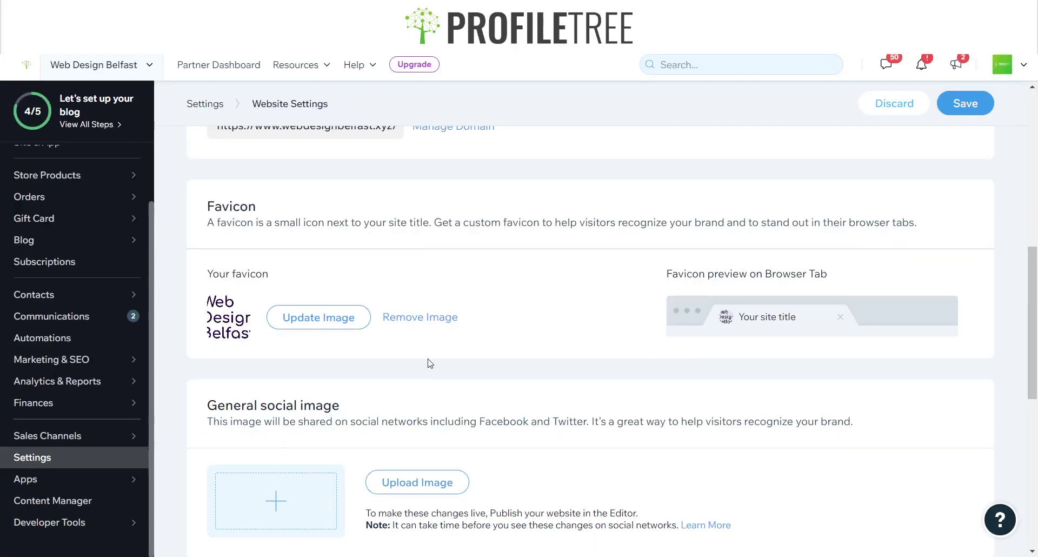
Remove that favicon and select the last Web Design Belfast logo in the favicon chooser.
{"action": "mouse_move", "coordinate": [241, 325]}
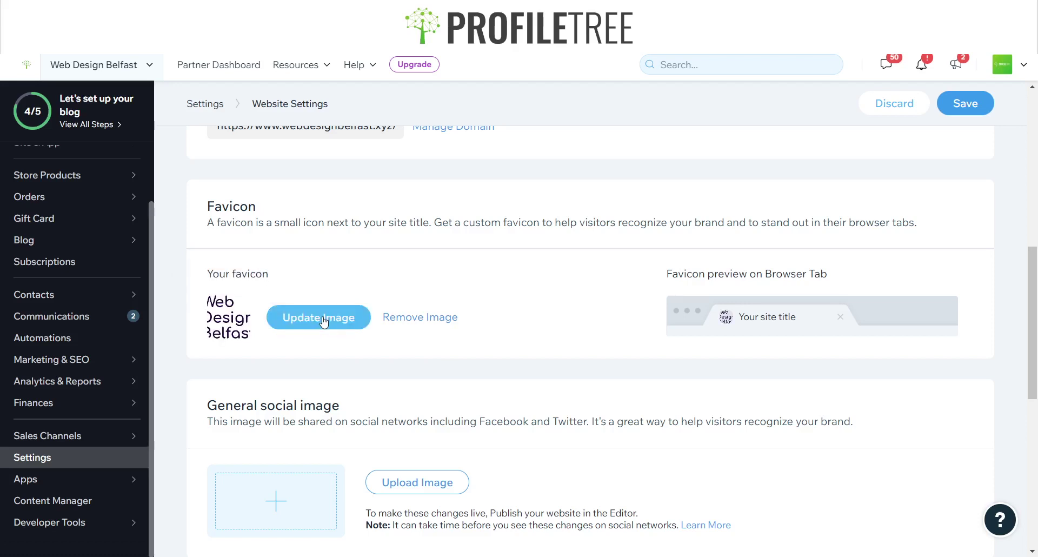
{"action": "left_click", "coordinate": [228, 319]}
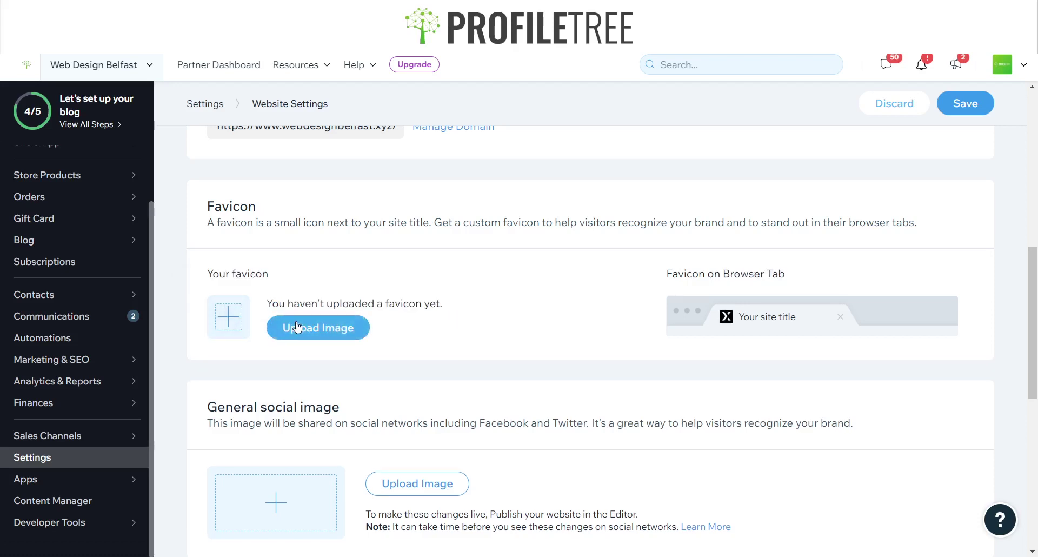
{"action": "left_click", "coordinate": [296, 327]}
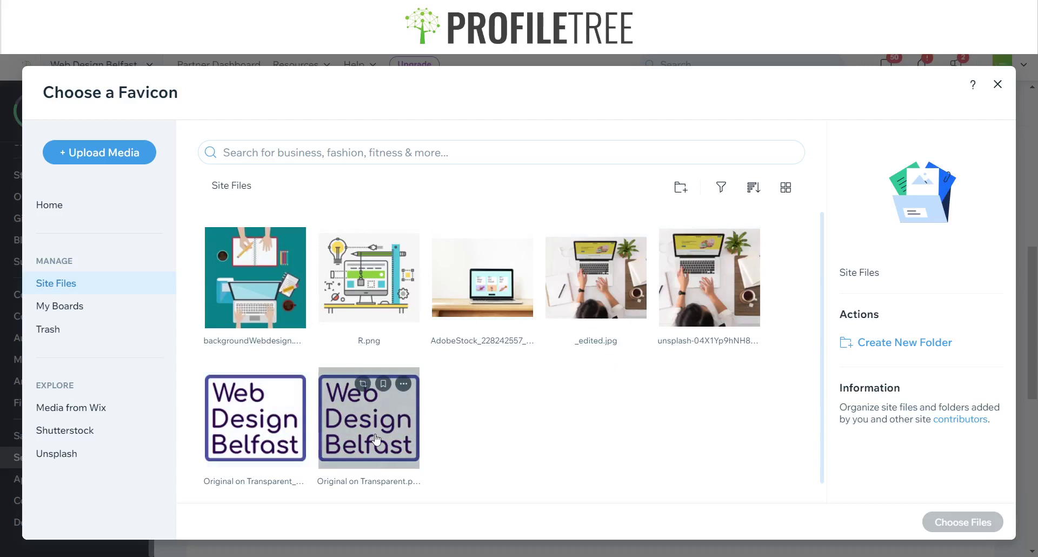
{"action": "left_click", "coordinate": [377, 439]}
Open the last logo in Photo Studio and set its resize width to 2000 px.
{"action": "left_click", "coordinate": [873, 375]}
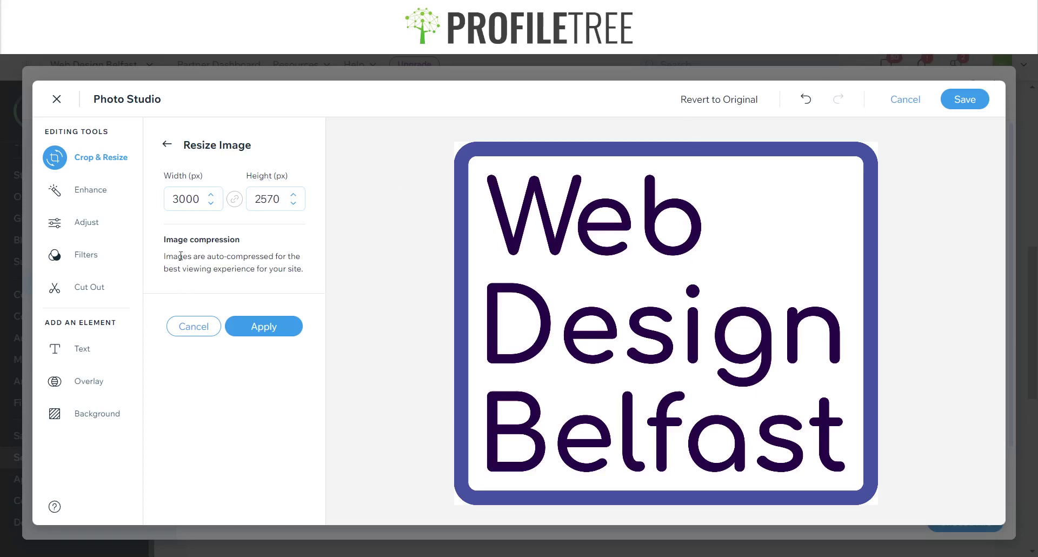
{"action": "left_click_drag", "start_coordinate": [165, 243], "coordinate": [299, 269]}
{"action": "left_click", "coordinate": [185, 179]}
{"action": "left_click", "coordinate": [210, 203]}
{"action": "left_click", "coordinate": [210, 204]}
{"action": "double_click", "coordinate": [180, 198]}
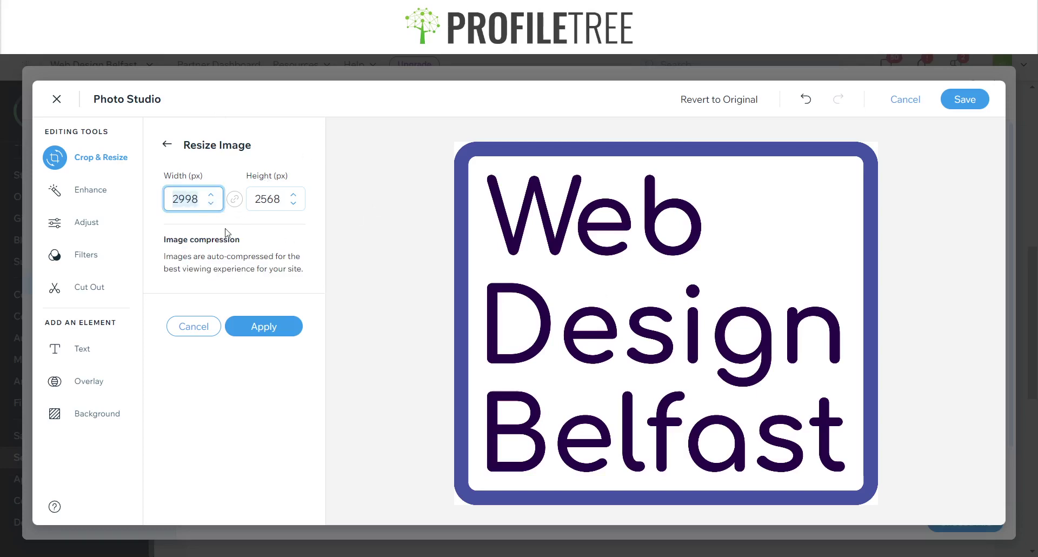
{"action": "type", "text": "2000"}
{"action": "key", "text": "Tab"}
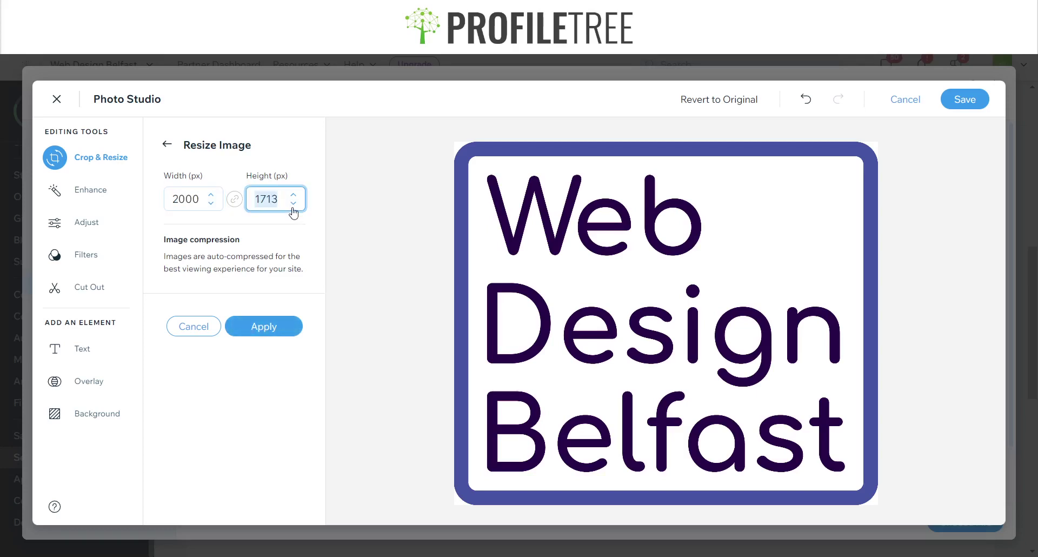
Keep the size at 2000 × 1713, apply the resize, and save the edited logo.
{"action": "left_click", "coordinate": [293, 203]}
{"action": "left_click", "coordinate": [293, 203]}
{"action": "left_click", "coordinate": [293, 197]}
{"action": "left_click", "coordinate": [293, 197]}
{"action": "left_click", "coordinate": [270, 329]}
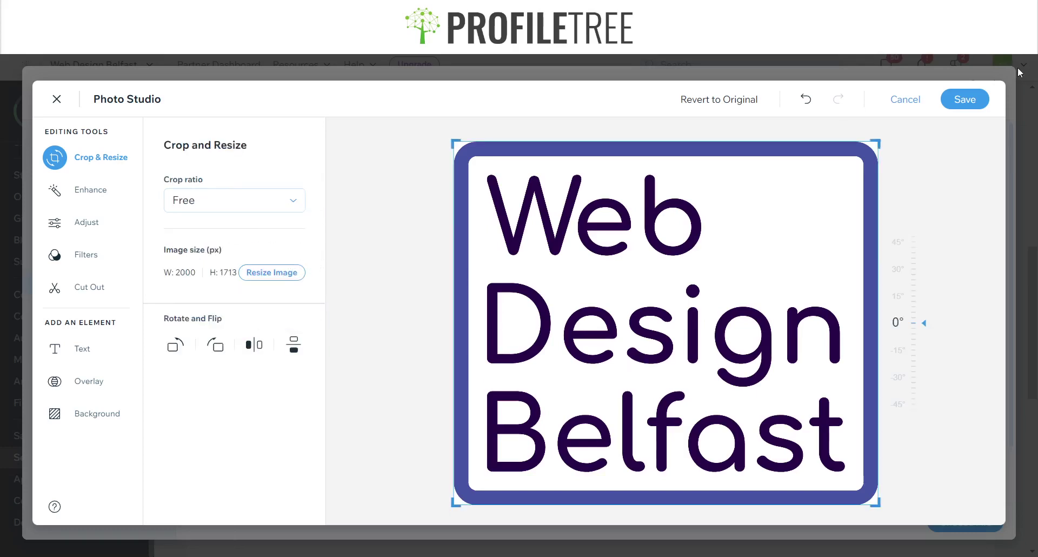
{"action": "left_click", "coordinate": [965, 99]}
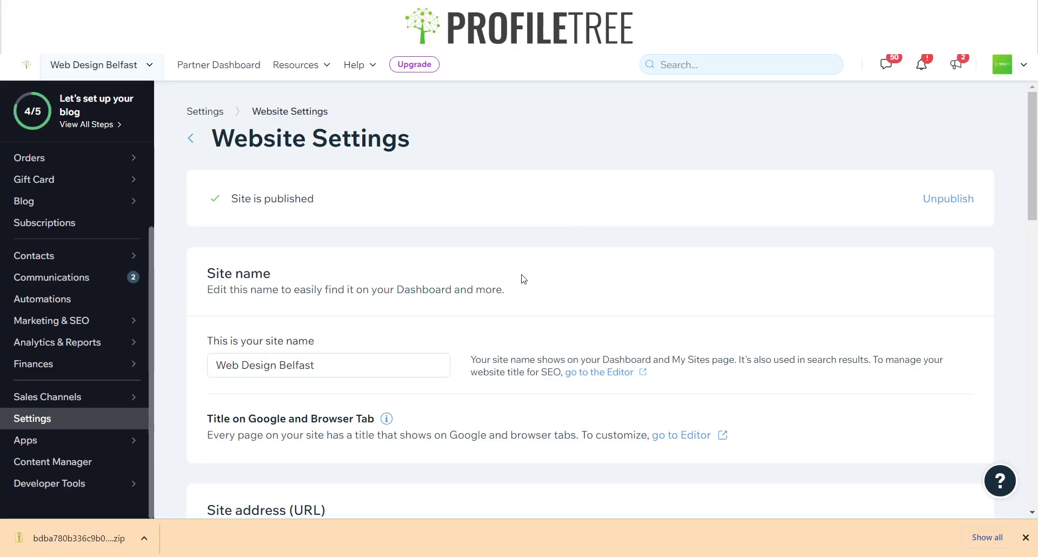
{"action": "scroll", "coordinate": [524, 279], "scroll_direction": "down", "scroll_amount": 7}
{"action": "scroll", "coordinate": [524, 279], "scroll_direction": "down", "scroll_amount": 3}
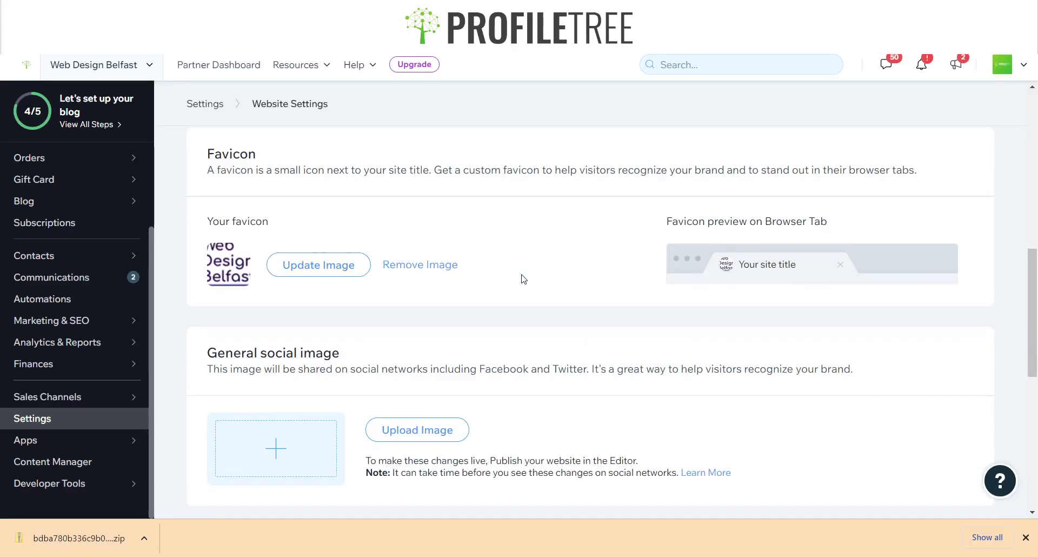
{"action": "mouse_move", "coordinate": [108, 255]}
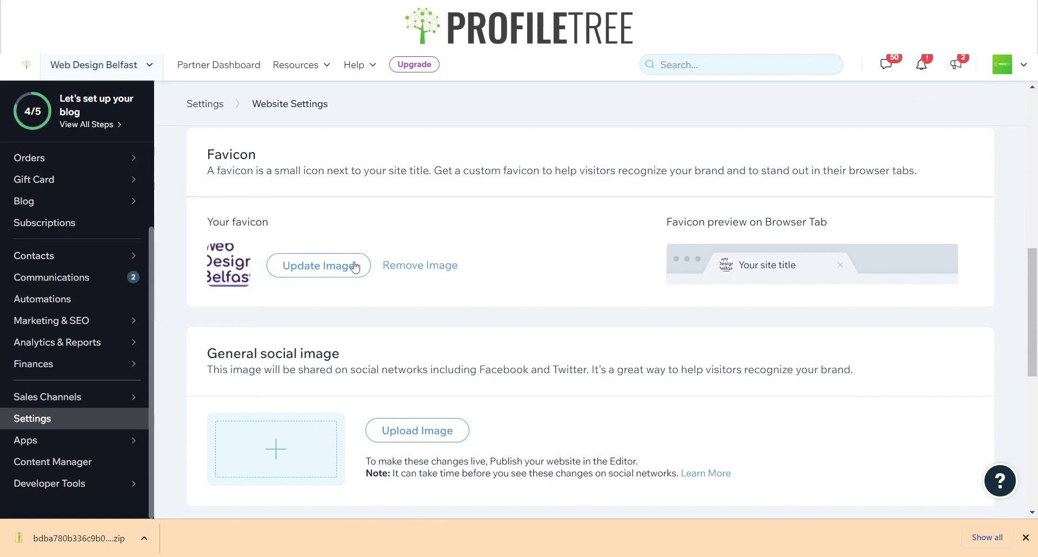
{"action": "mouse_move", "coordinate": [223, 263]}
{"action": "scroll", "coordinate": [544, 354], "scroll_direction": "up", "scroll_amount": 2}
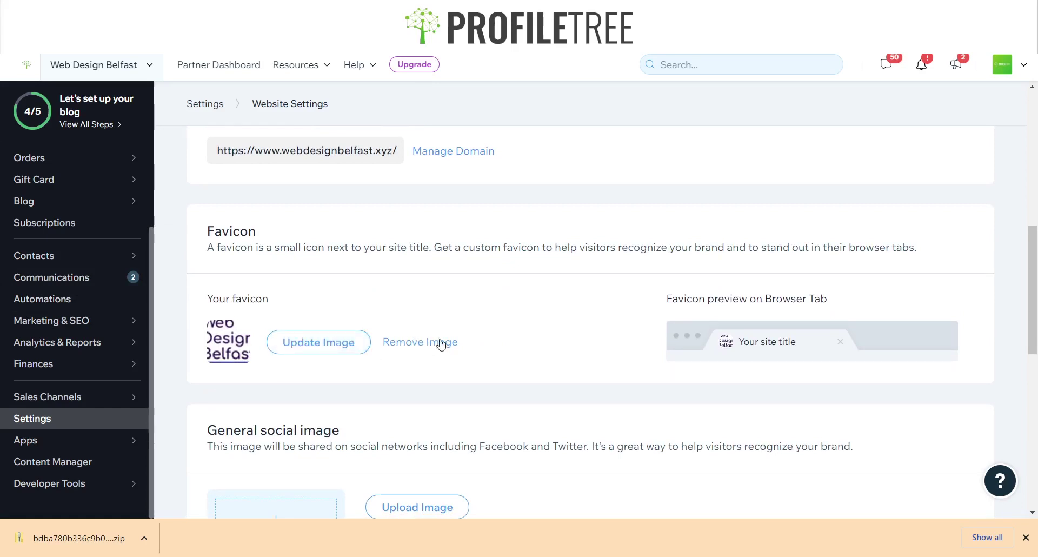
Add favicon-32x32.png and ms-icon-70x70.png to the site files via the favicon chooser.
{"action": "left_click", "coordinate": [323, 346]}
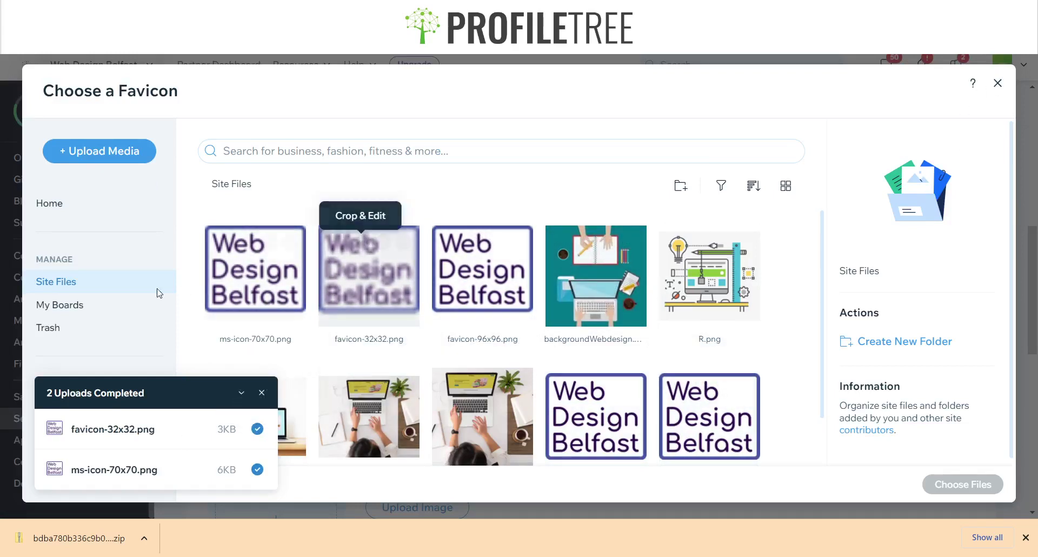
{"action": "left_click", "coordinate": [998, 84]}
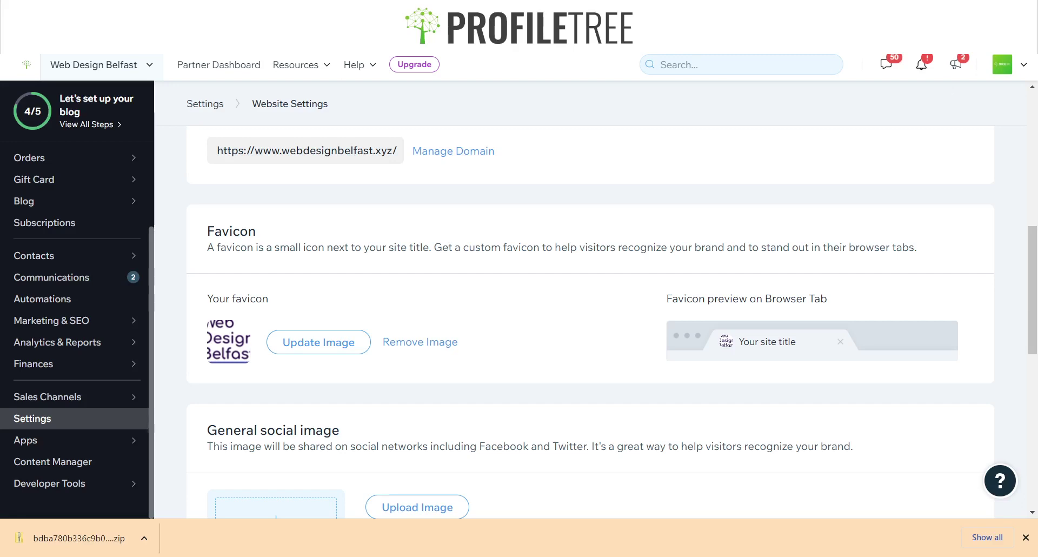
{"action": "left_click", "coordinate": [21, 11]}
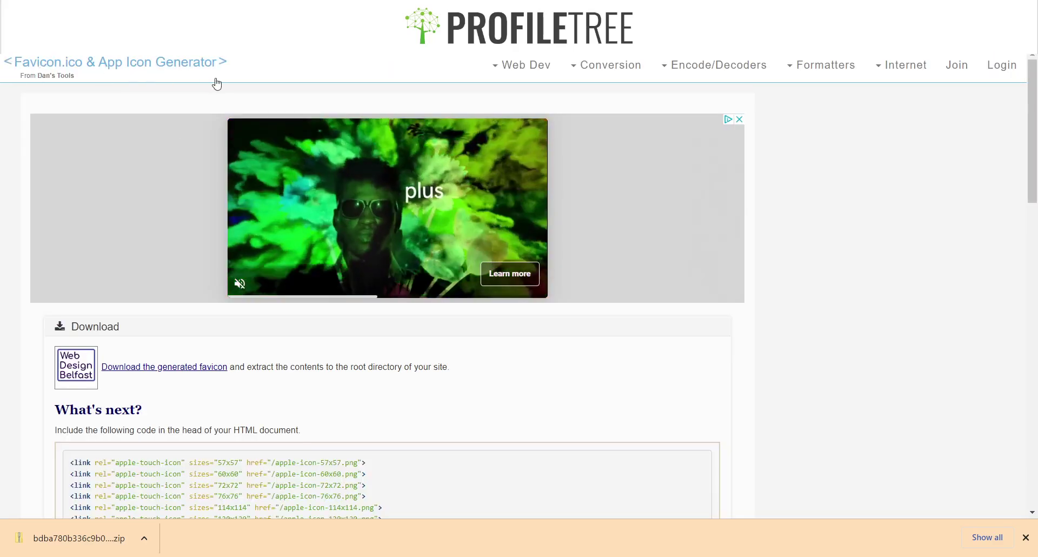
{"action": "scroll", "coordinate": [144, 350], "scroll_direction": "down", "scroll_amount": 3}
{"action": "scroll", "coordinate": [144, 351], "scroll_direction": "up", "scroll_amount": 3}
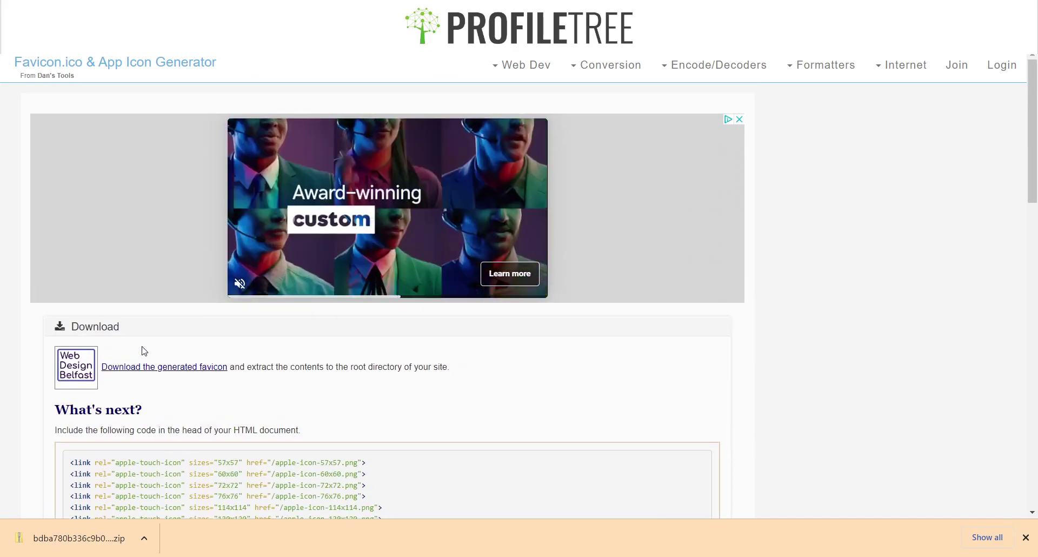
{"action": "scroll", "coordinate": [142, 349], "scroll_direction": "down", "scroll_amount": 5}
{"action": "scroll", "coordinate": [144, 351], "scroll_direction": "up", "scroll_amount": 2}
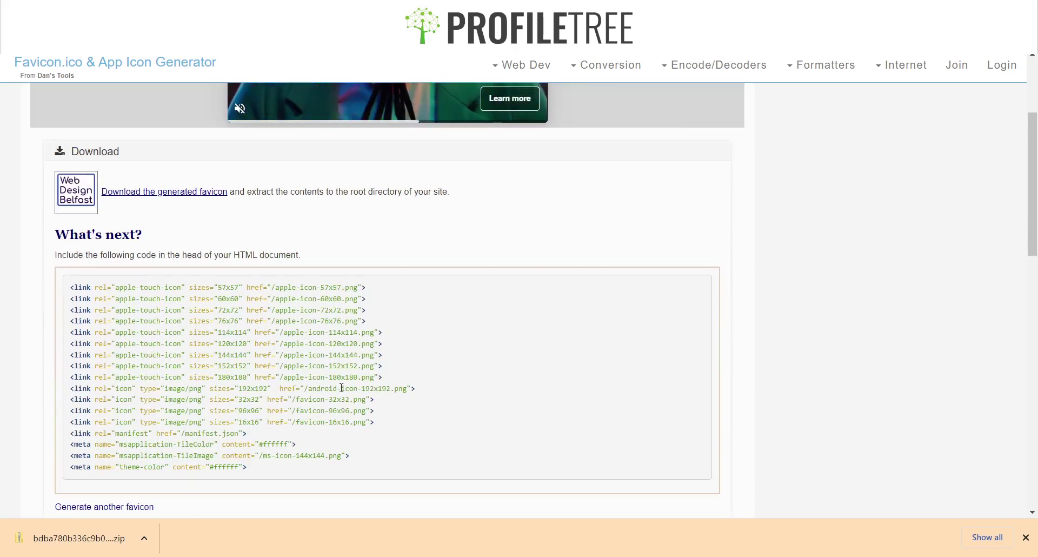
{"action": "scroll", "coordinate": [274, 300], "scroll_direction": "up", "scroll_amount": 2}
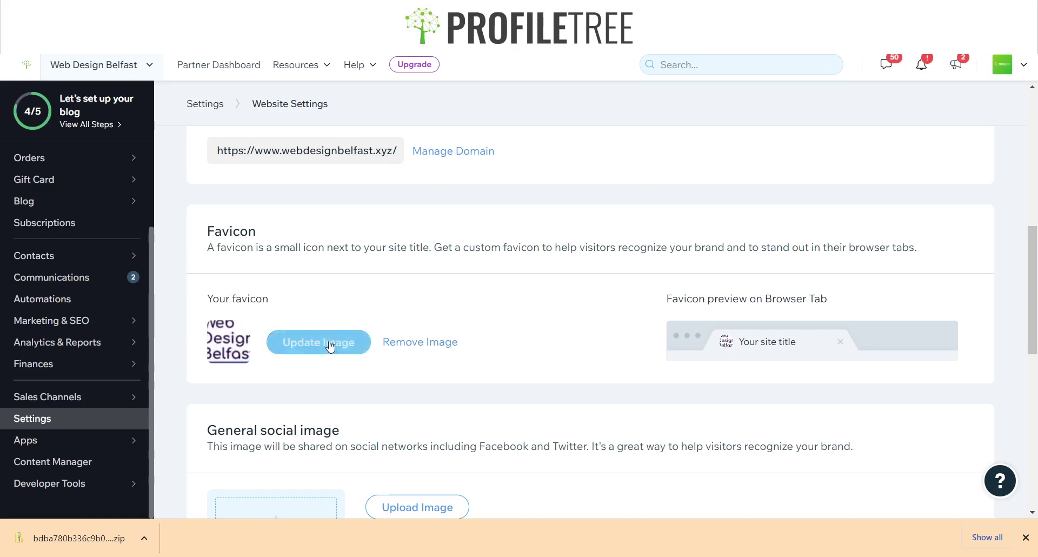
View the Web Design Belfast logo favicon in the browser-tab preview.
{"action": "mouse_move", "coordinate": [223, 341]}
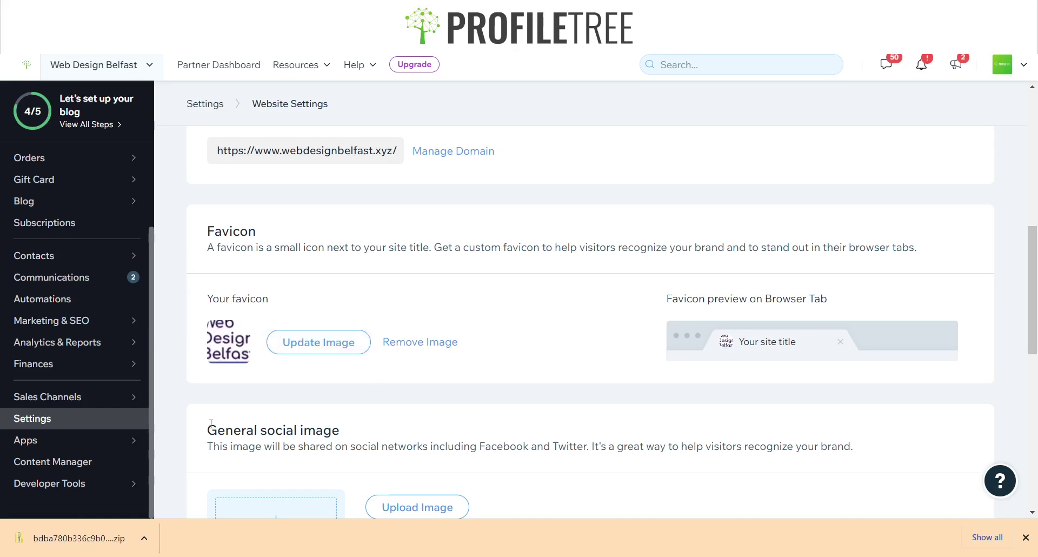